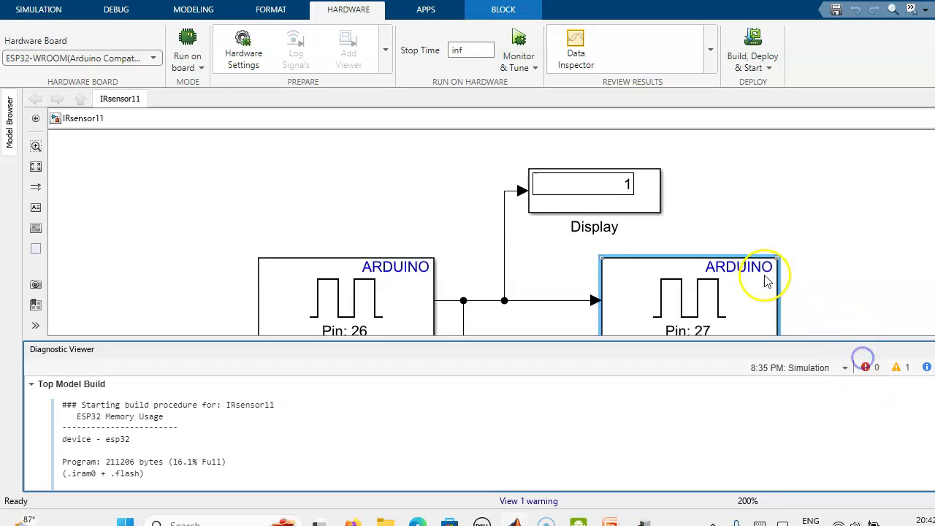
scroll(747, 249, down, 4)
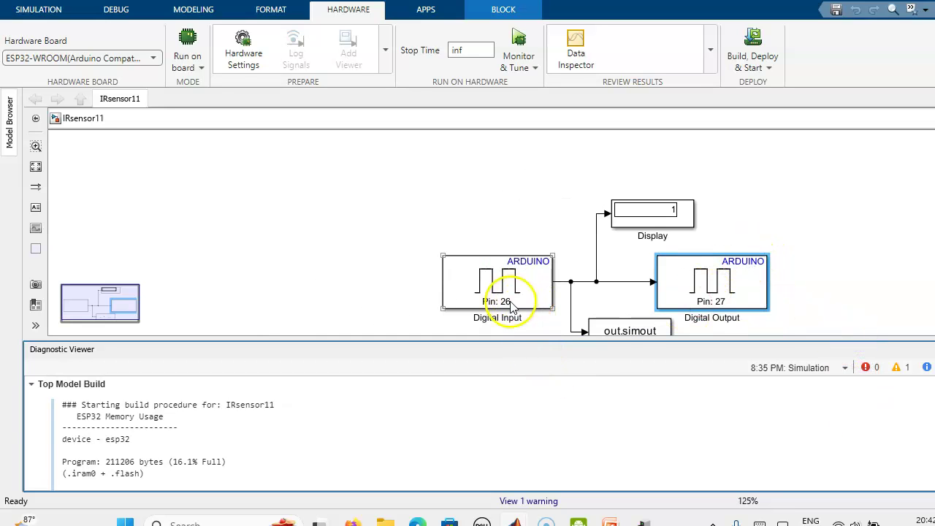
scroll(527, 302, down, 1)
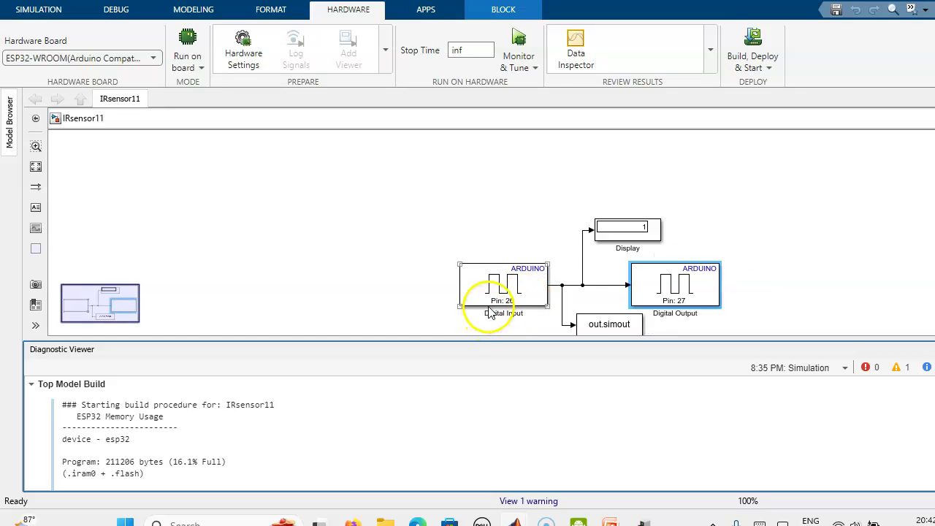
double_click(513, 281)
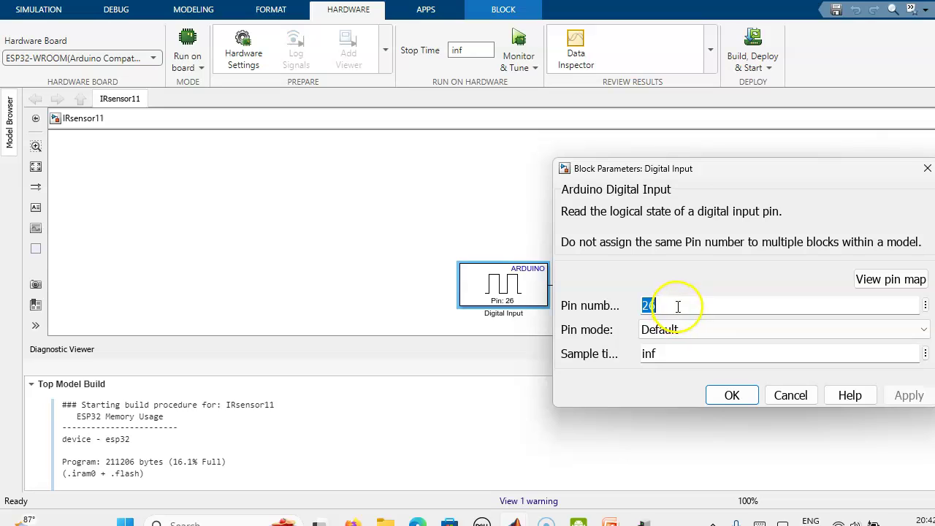
click(733, 395)
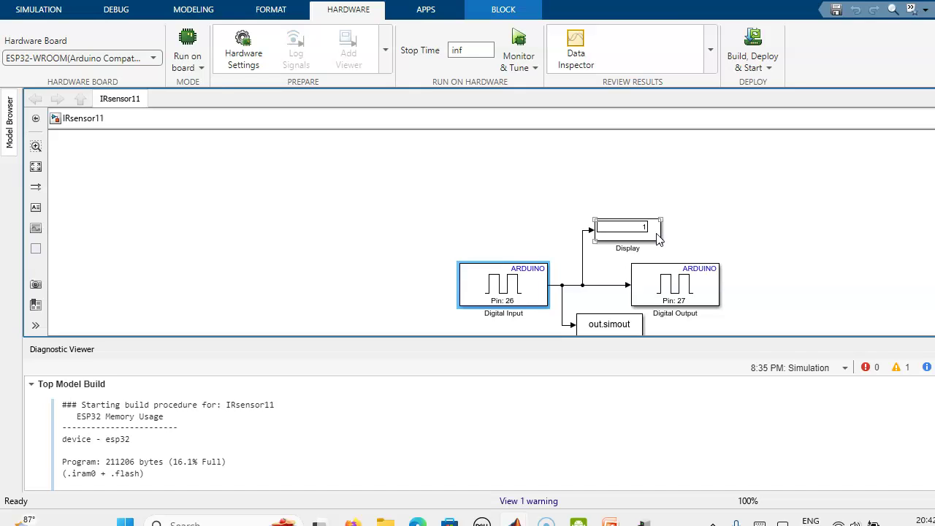
In Hardware Settings, keep ESP32-WROOM (Arduino Compatible) as the board, variant DevKitC(38 pin).
click(243, 42)
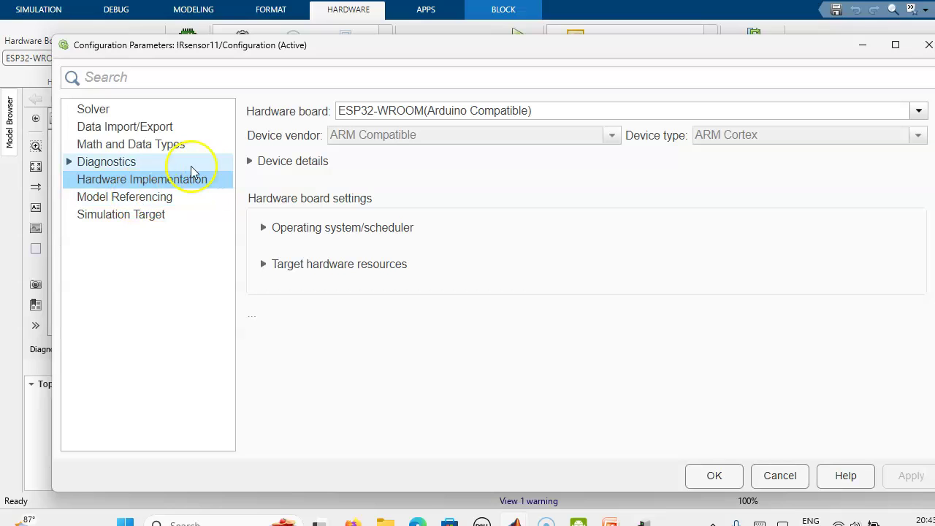
click(465, 111)
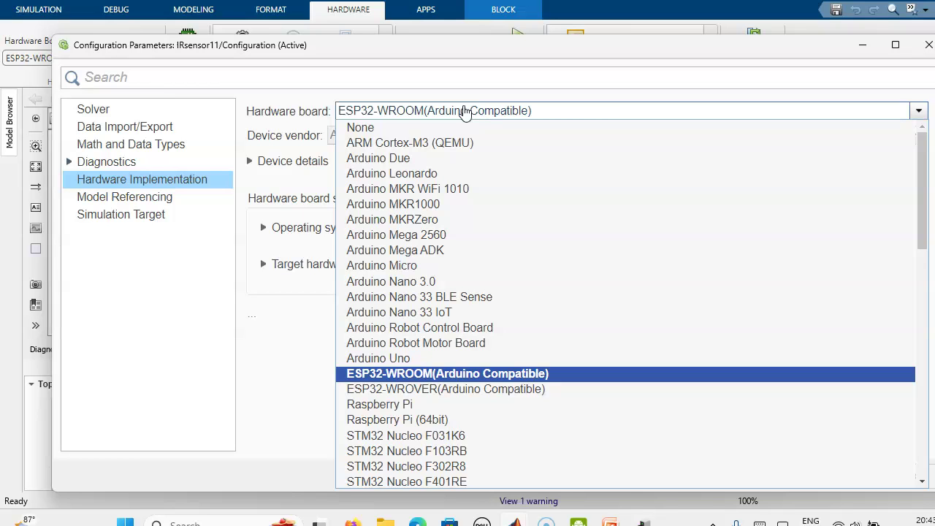
click(444, 375)
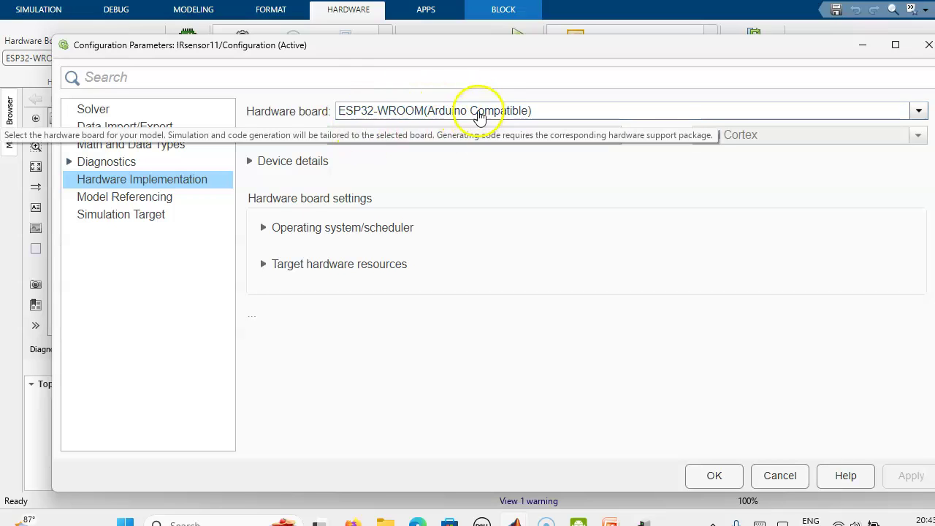
click(350, 267)
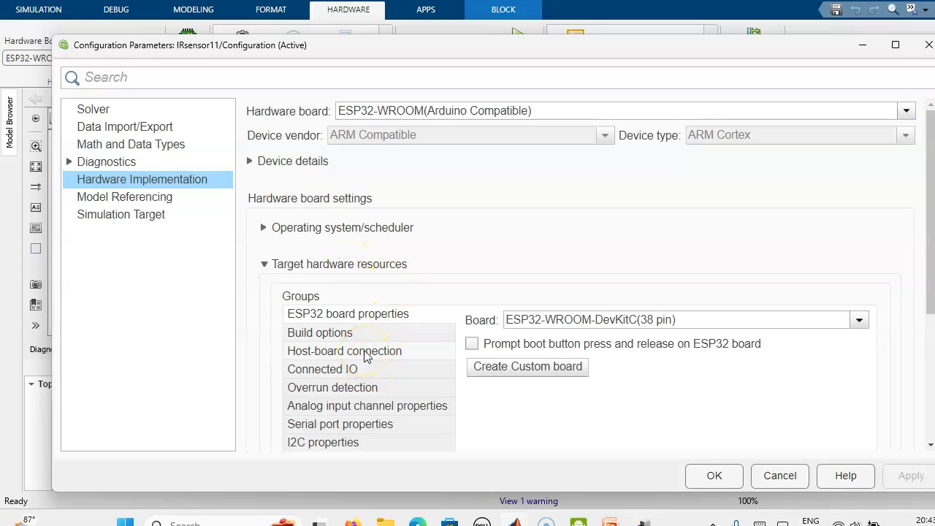
click(671, 320)
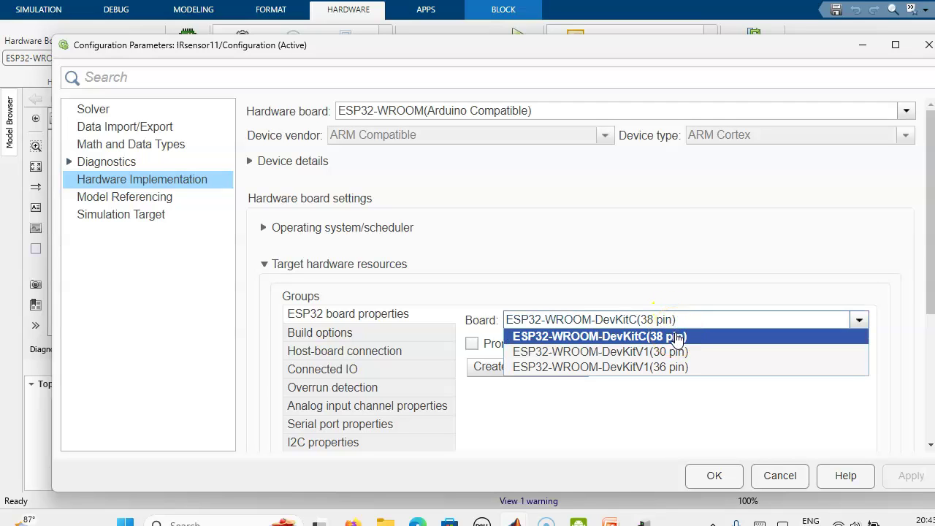
click(674, 339)
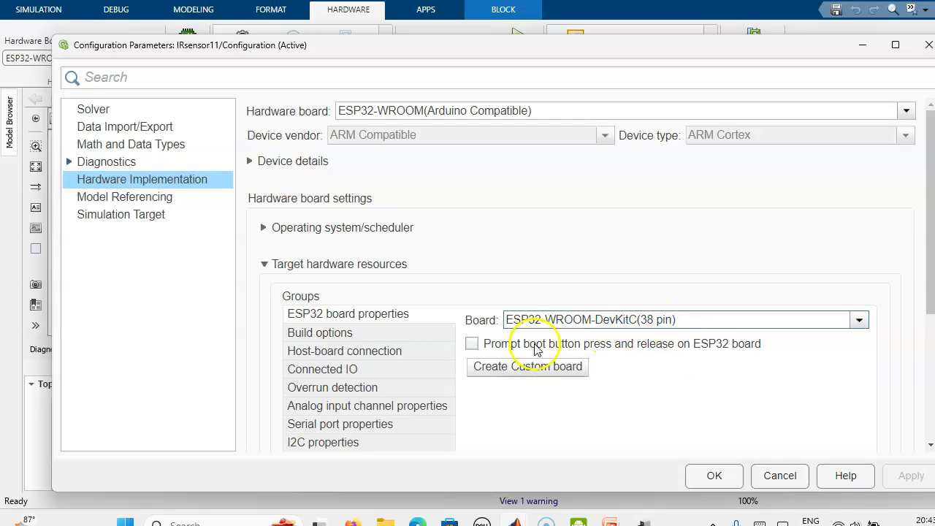
Set the host-board connection COM port to Manually Specify, then start a Windows search for a system tool.
click(391, 353)
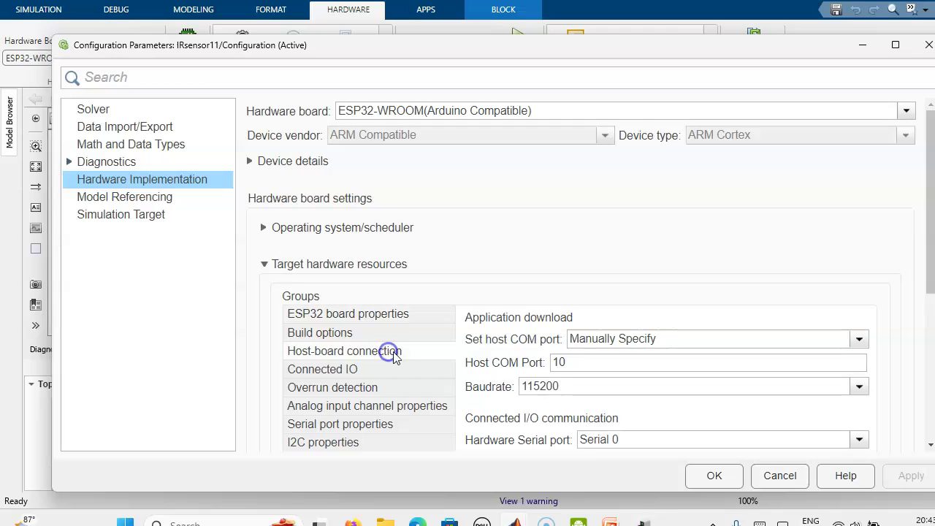
click(610, 339)
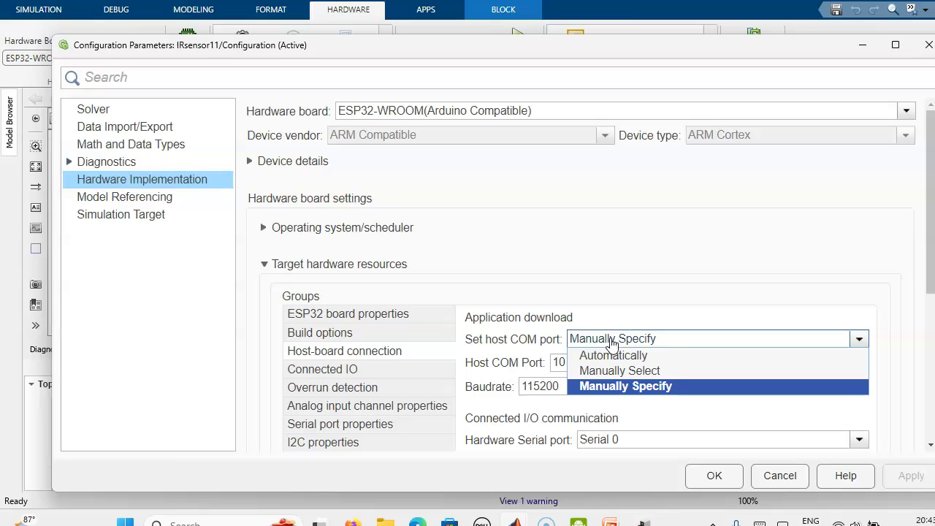
click(625, 385)
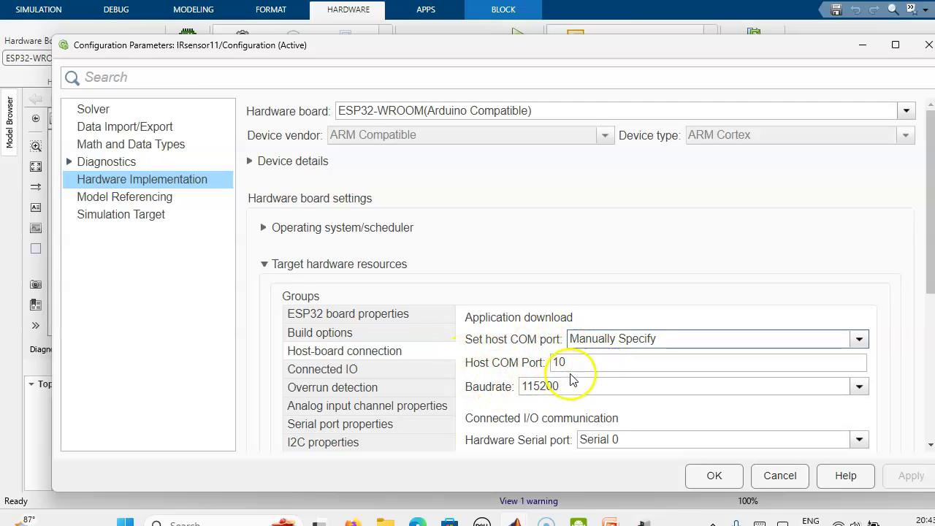
click(183, 523)
click(234, 73)
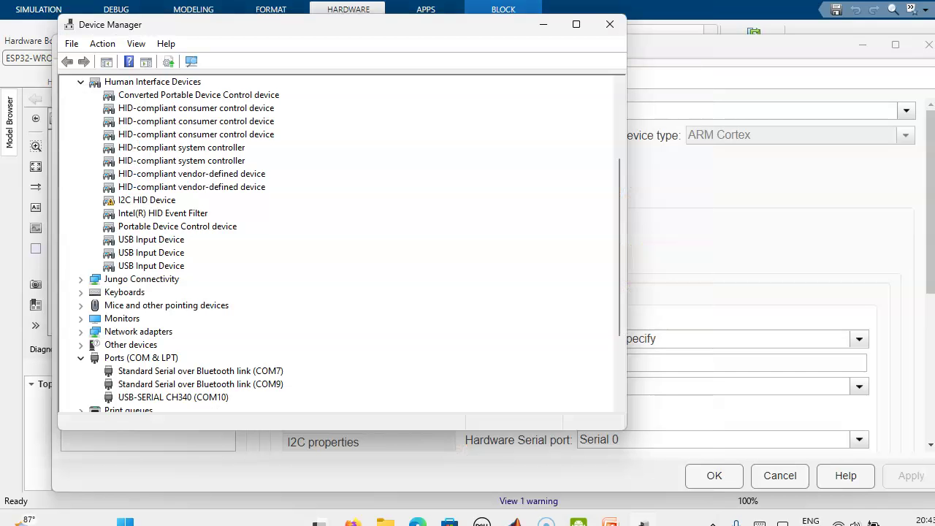
scroll(254, 347, down, 2)
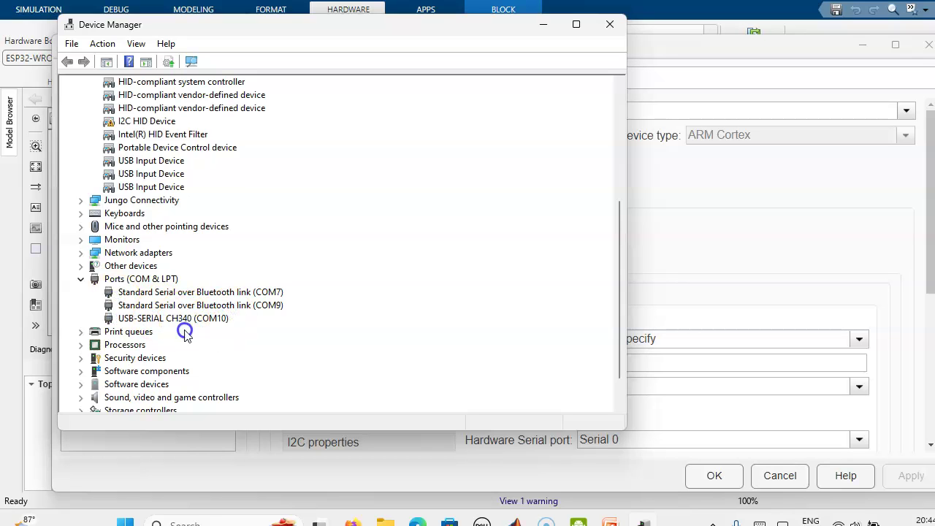
click(546, 26)
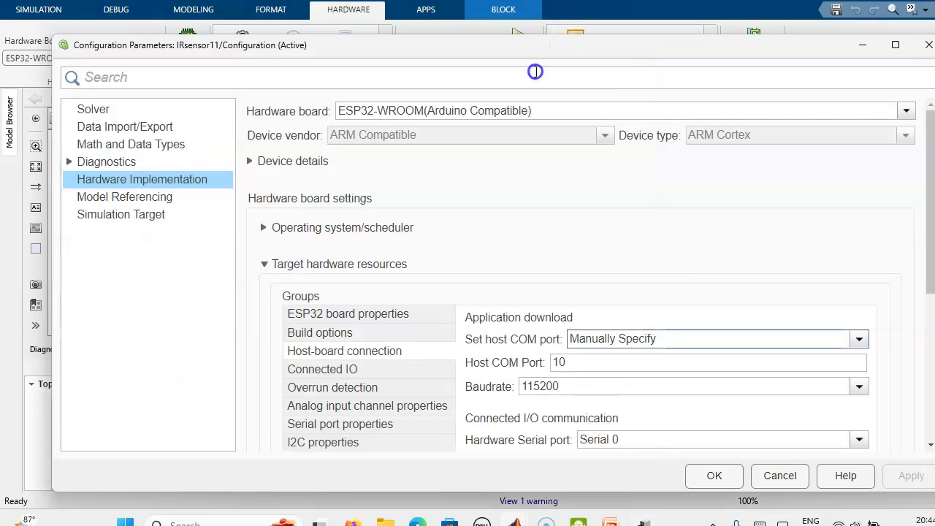
Keep the host connection baud rate at 115200 and close Configuration Parameters with OK.
click(588, 390)
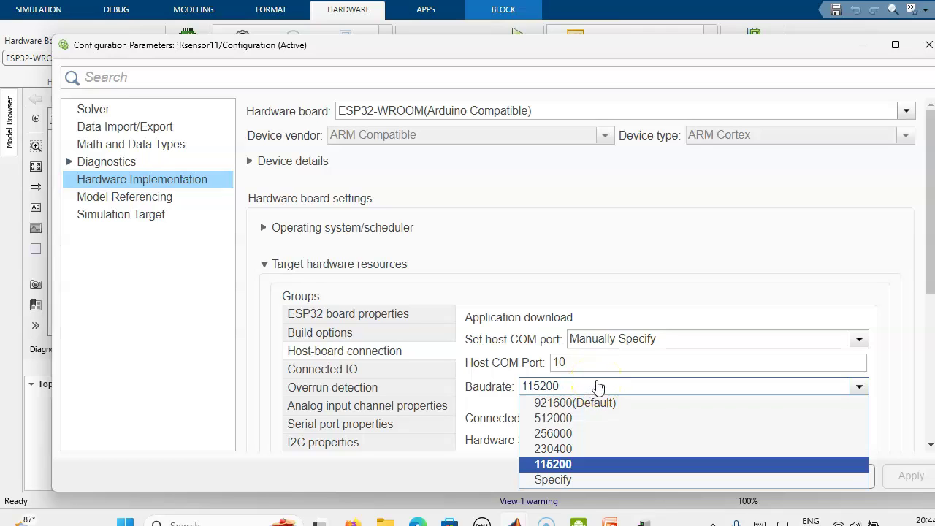
click(598, 385)
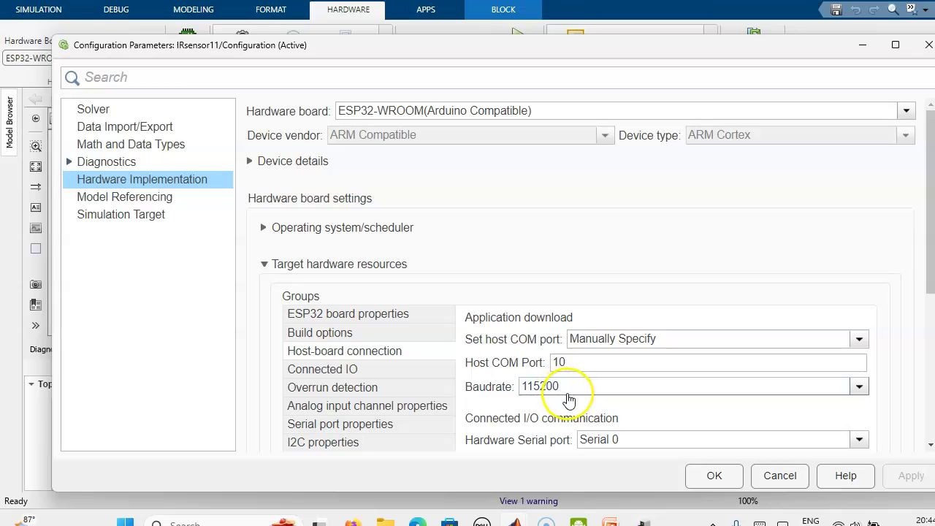
scroll(633, 380, down, 3)
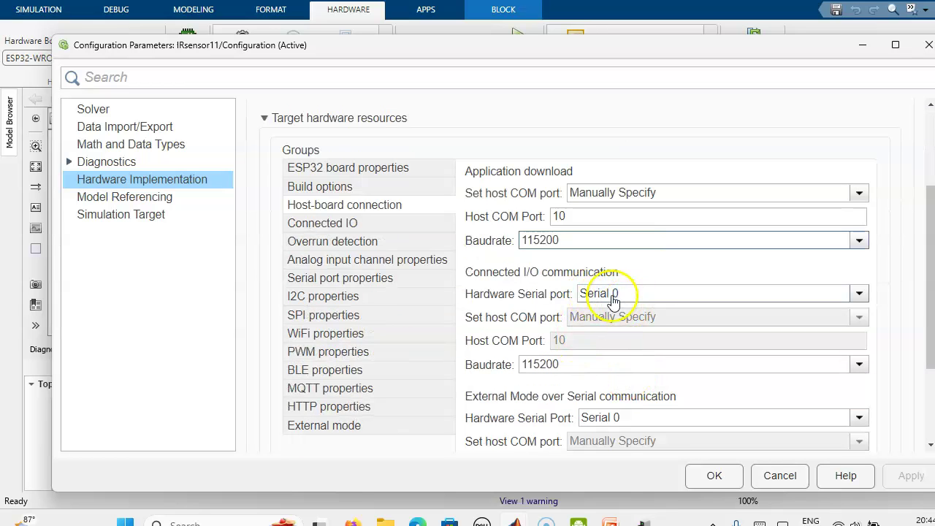
click(715, 475)
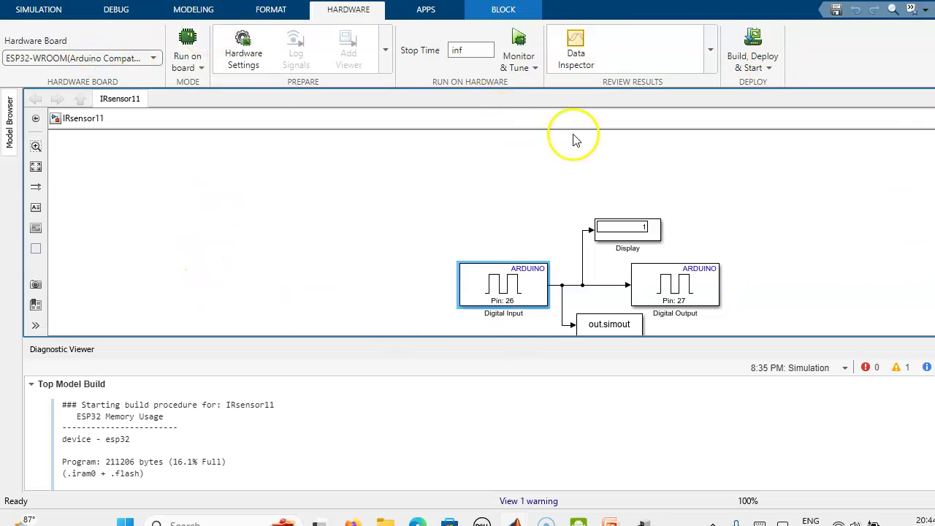
Launch the Monitor & Tune build of IRsensor11 on the ESP32 and bring up the DroidCam feed.
click(518, 38)
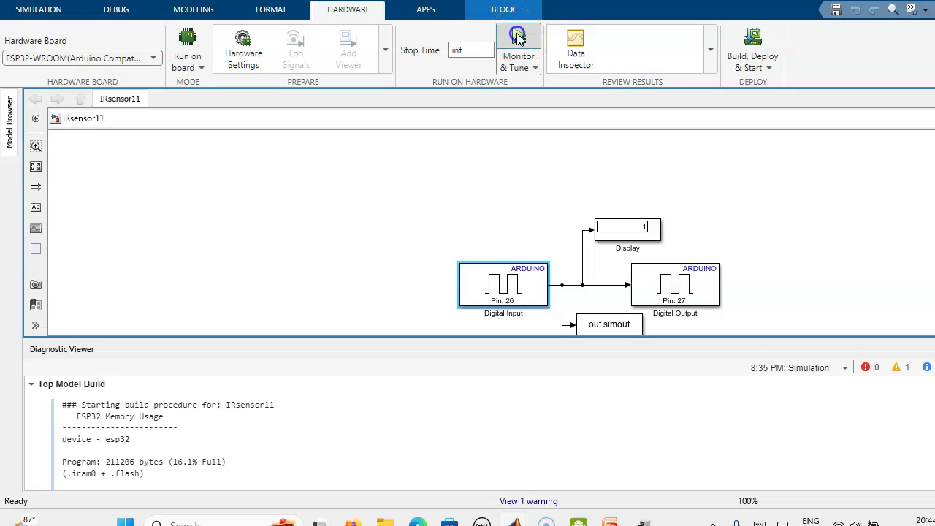
click(520, 44)
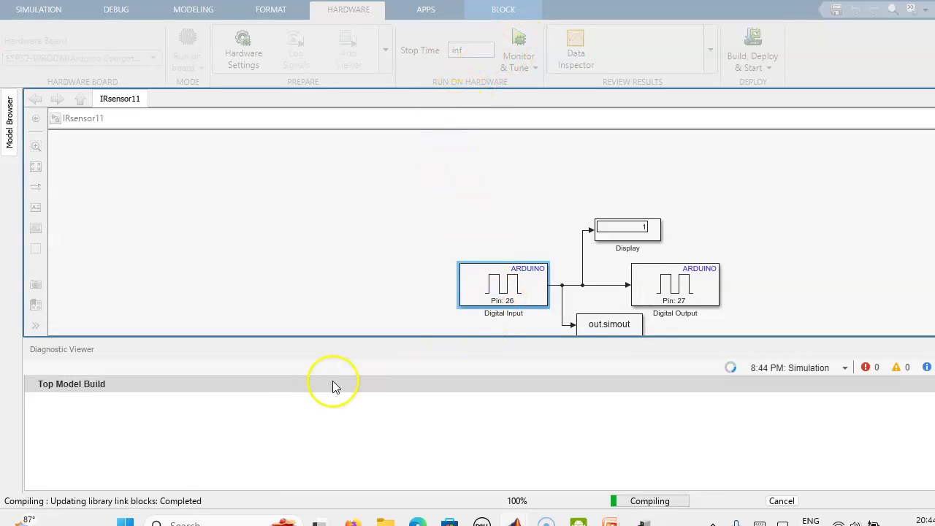
click(315, 415)
click(319, 434)
click(97, 452)
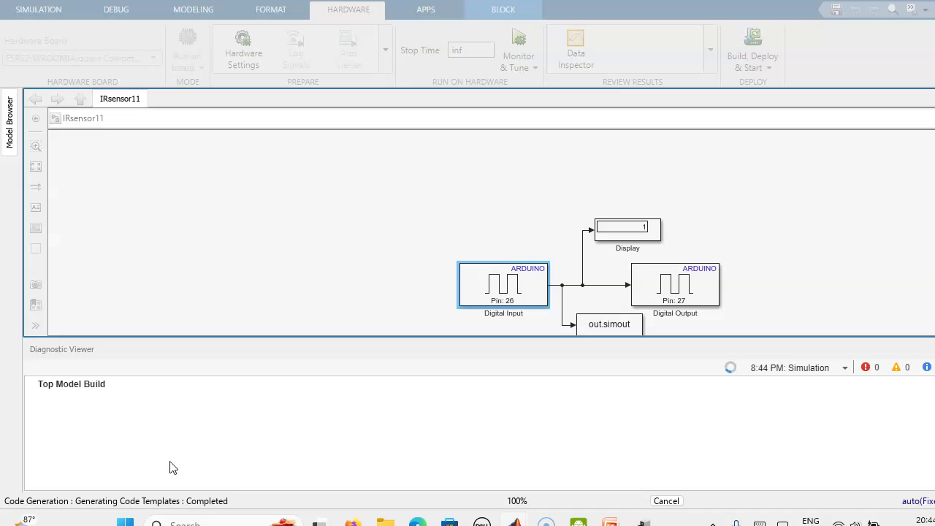
click(577, 521)
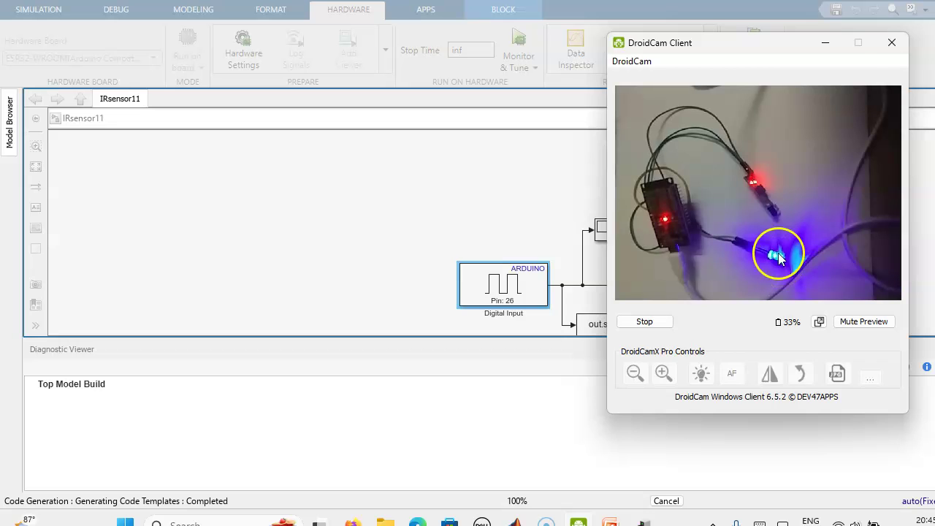
Minimize the DroidCam Client window to reveal the running IRsensor11 model.
click(825, 42)
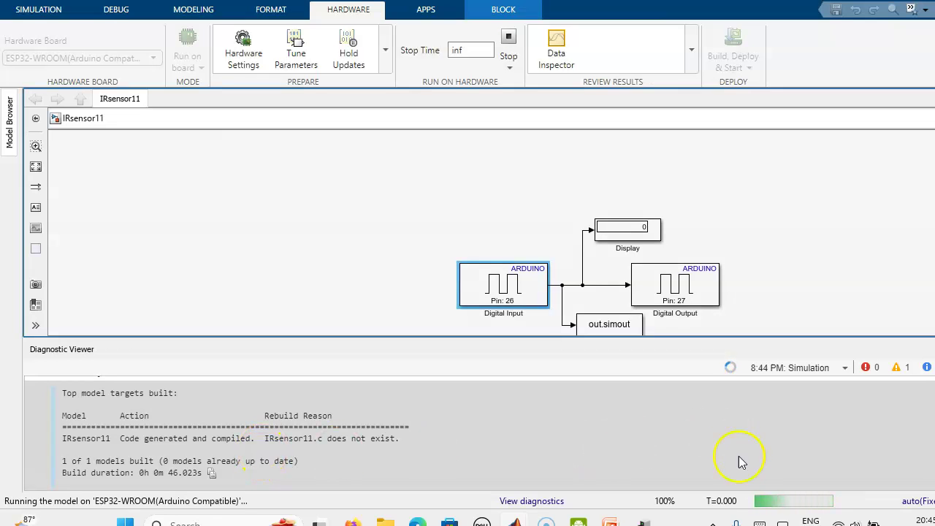
Reopen DroidCam Client and move its window left, beside the model's Display block.
click(578, 521)
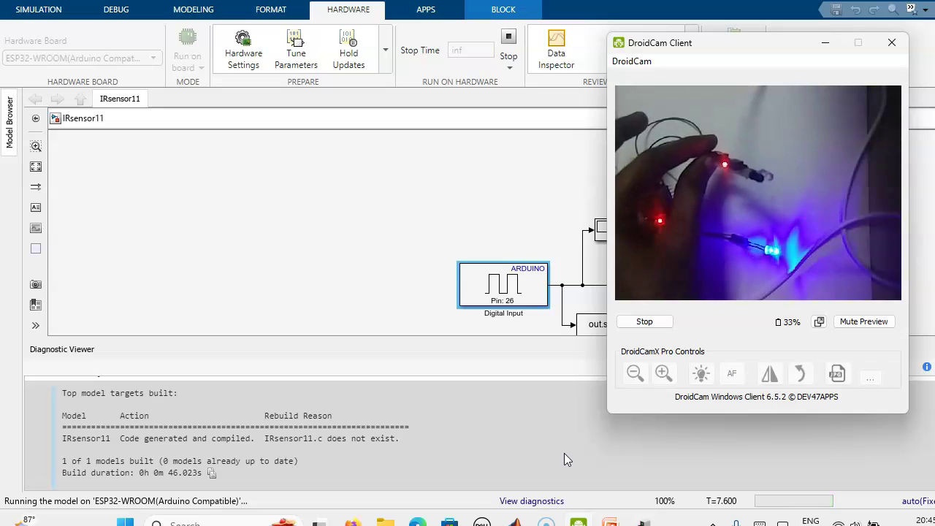
drag(778, 51, 280, 80)
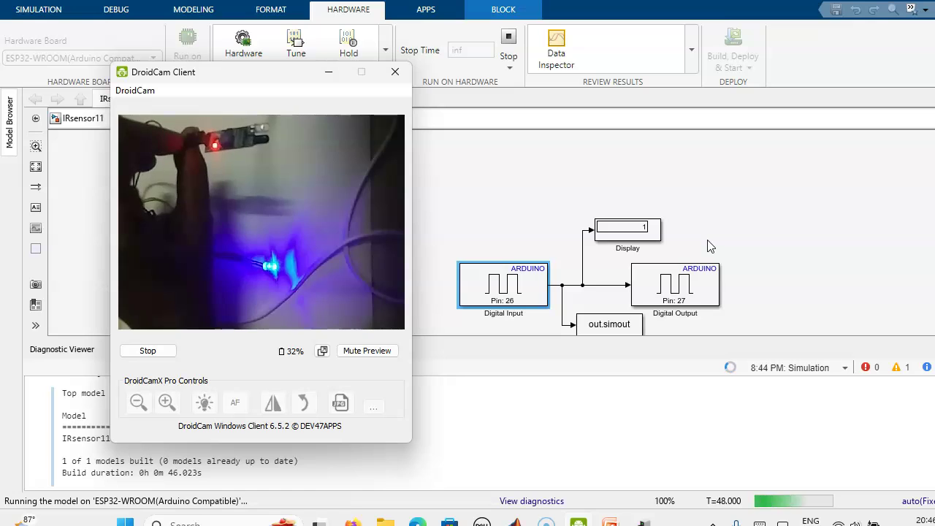
Minimize DroidCam Client after another look, then stop the IRsensor11 run on the ESP32.
click(326, 72)
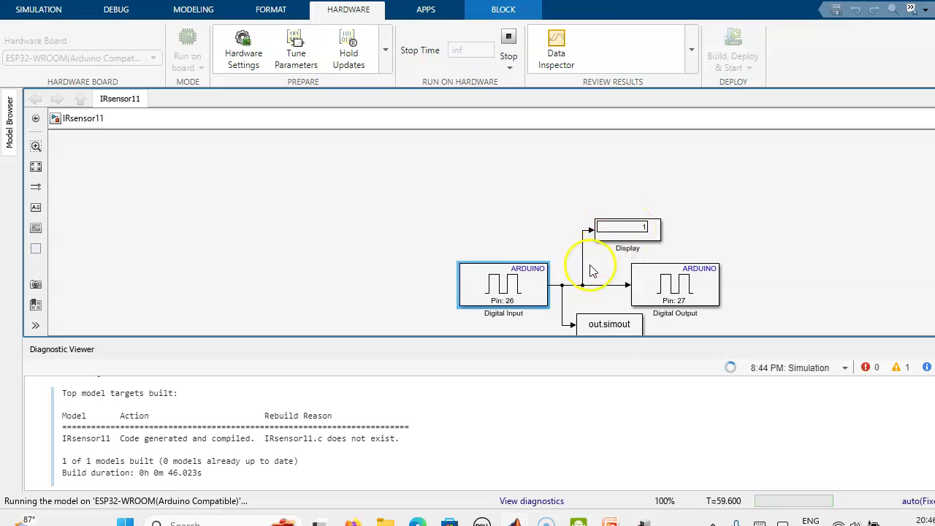
click(579, 518)
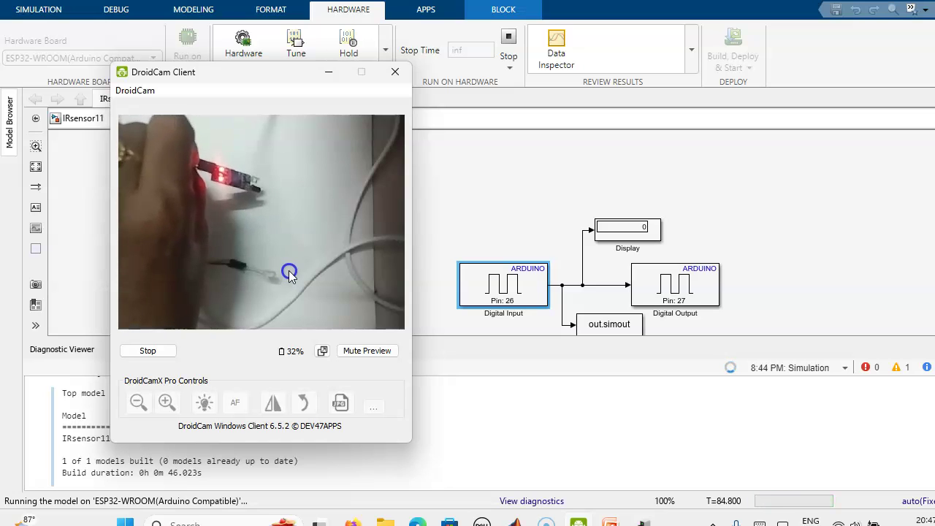
click(296, 217)
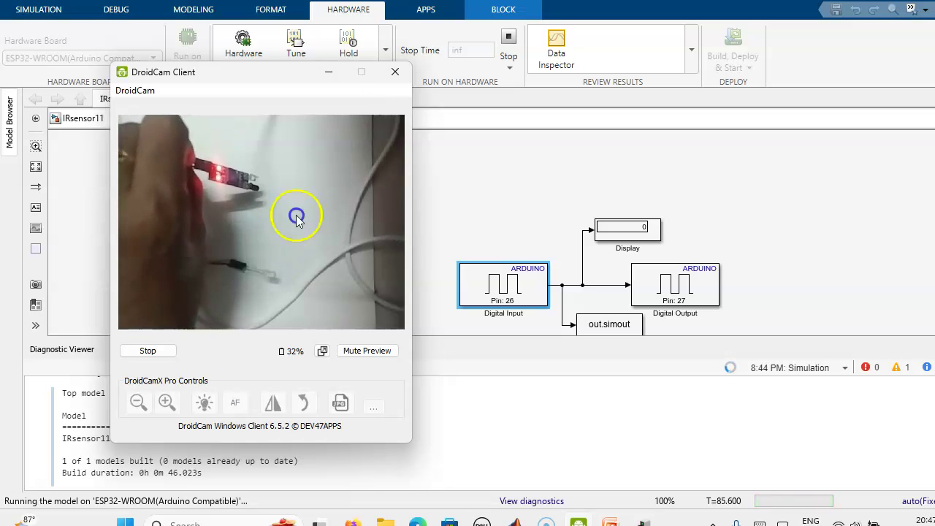
click(329, 73)
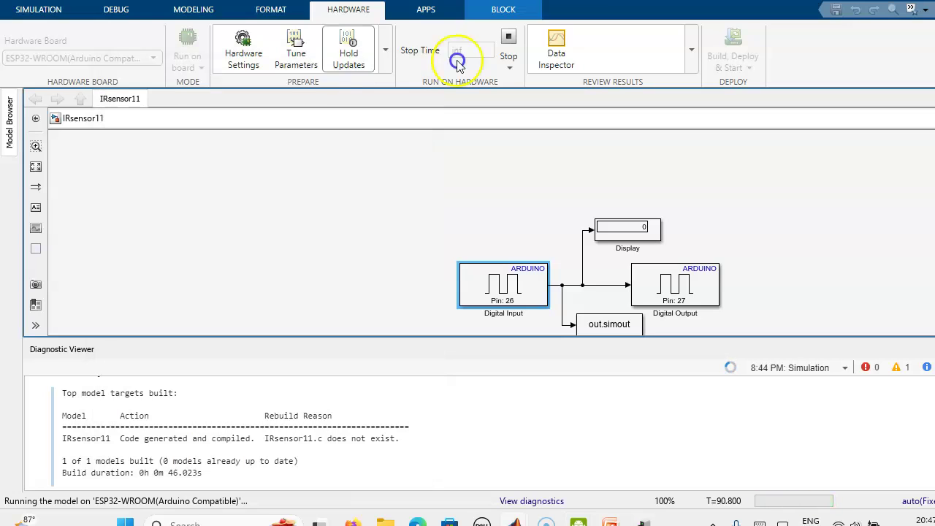
click(510, 38)
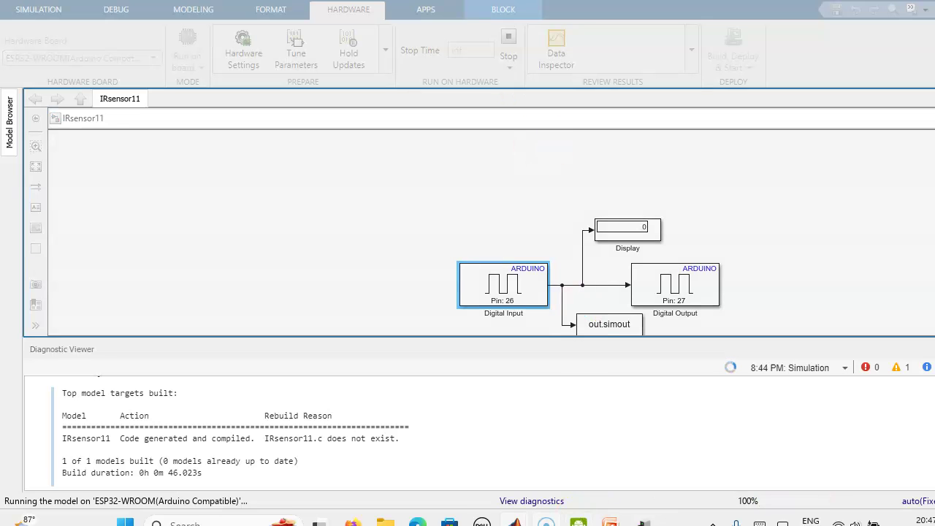